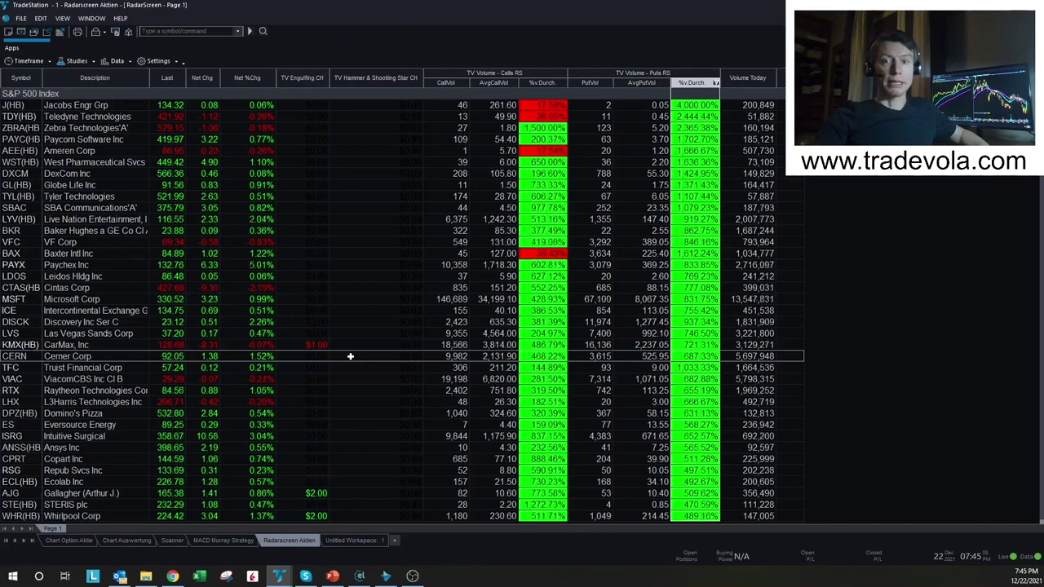
Sort the S&P 500 list by net percentage change, alternating between the largest losses and the largest gains first
{"action": "left_click", "coordinate": [400, 367]}
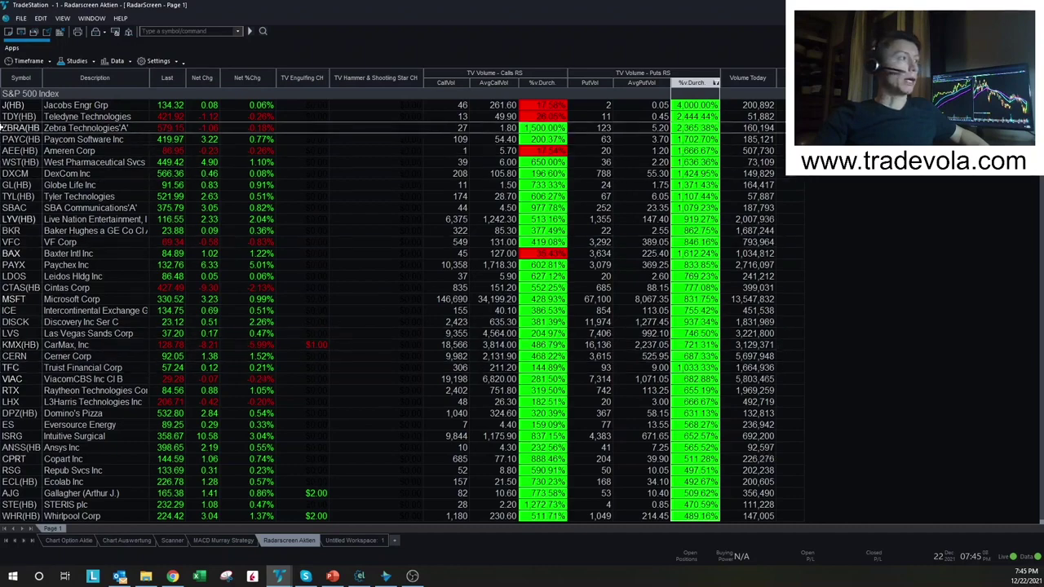
{"action": "left_click", "coordinate": [255, 81]}
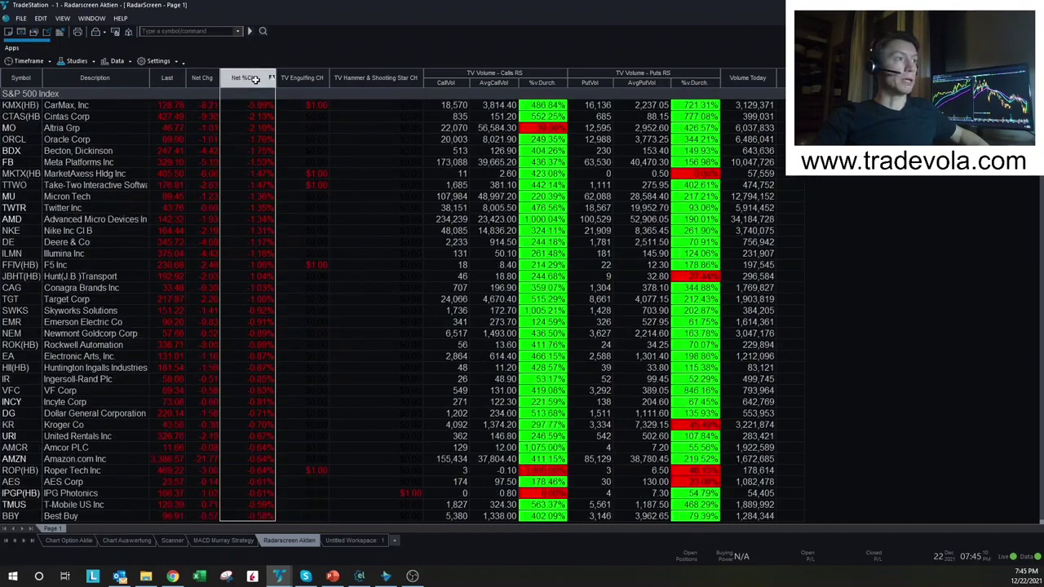
{"action": "left_click", "coordinate": [256, 80]}
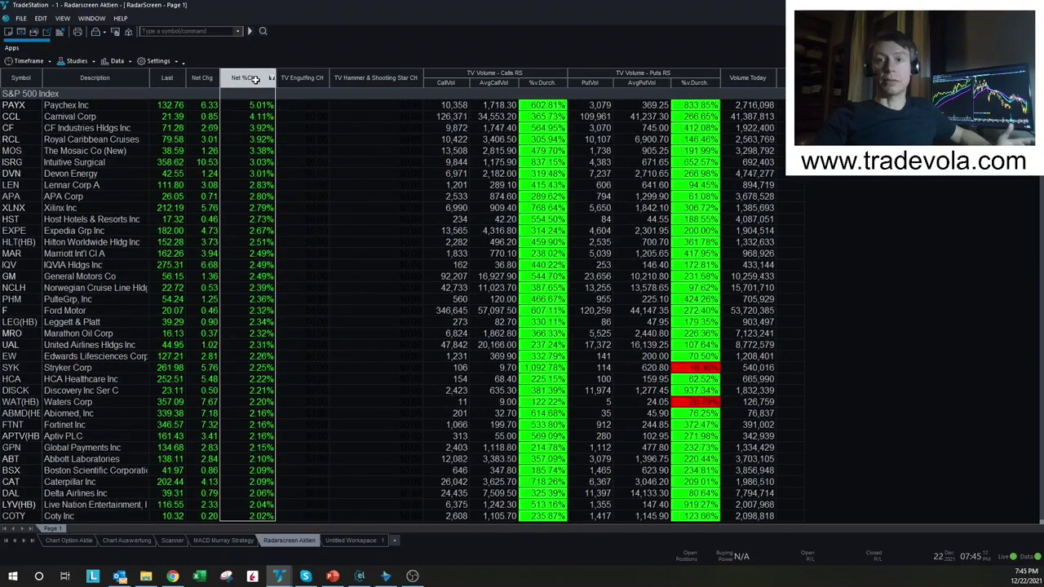
{"action": "left_click", "coordinate": [255, 79]}
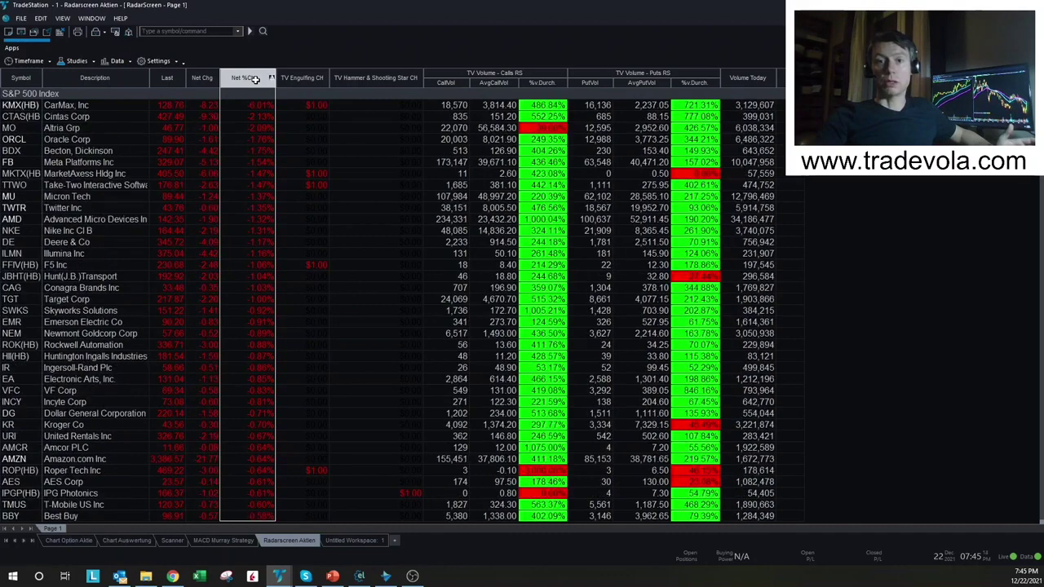
Sort the stock list by the TV Engulfing CH signals and by the TV Hammer & Shooting Star CH signals
{"action": "left_click", "coordinate": [296, 79]}
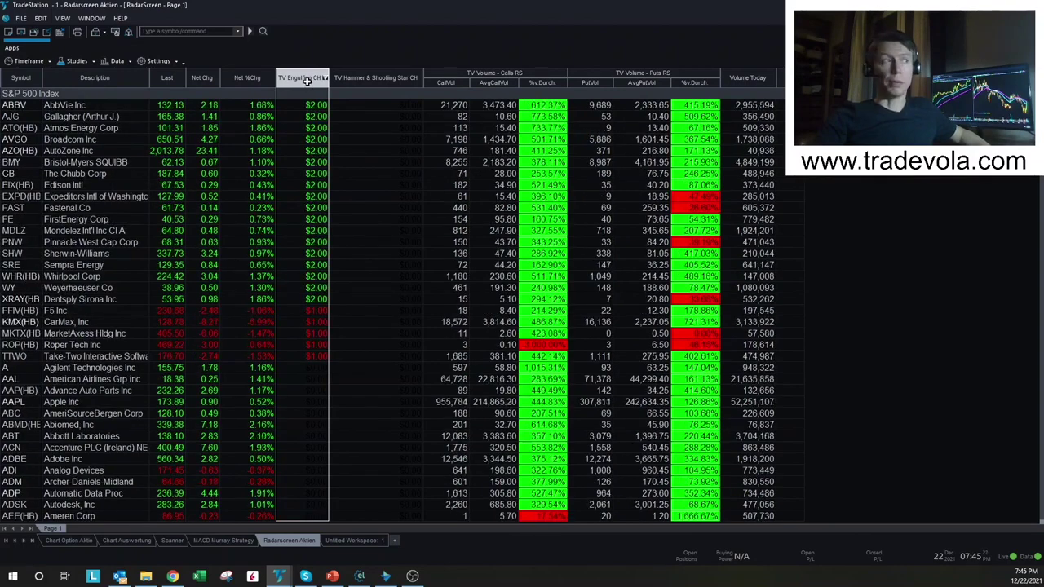
{"action": "left_click", "coordinate": [359, 82]}
{"action": "left_click", "coordinate": [358, 82]}
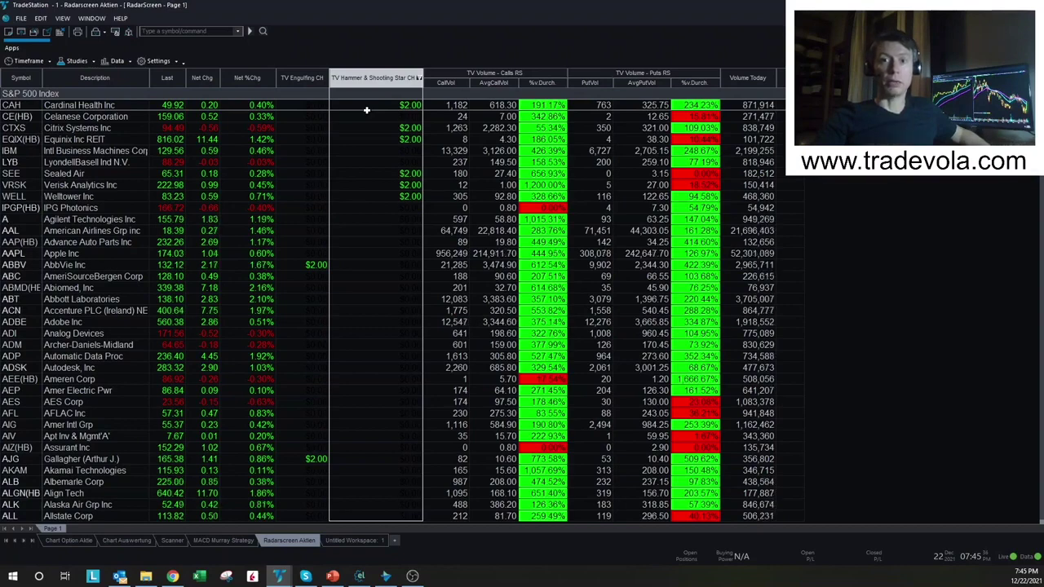
{"action": "left_click", "coordinate": [412, 128]}
{"action": "left_click", "coordinate": [5, 105]}
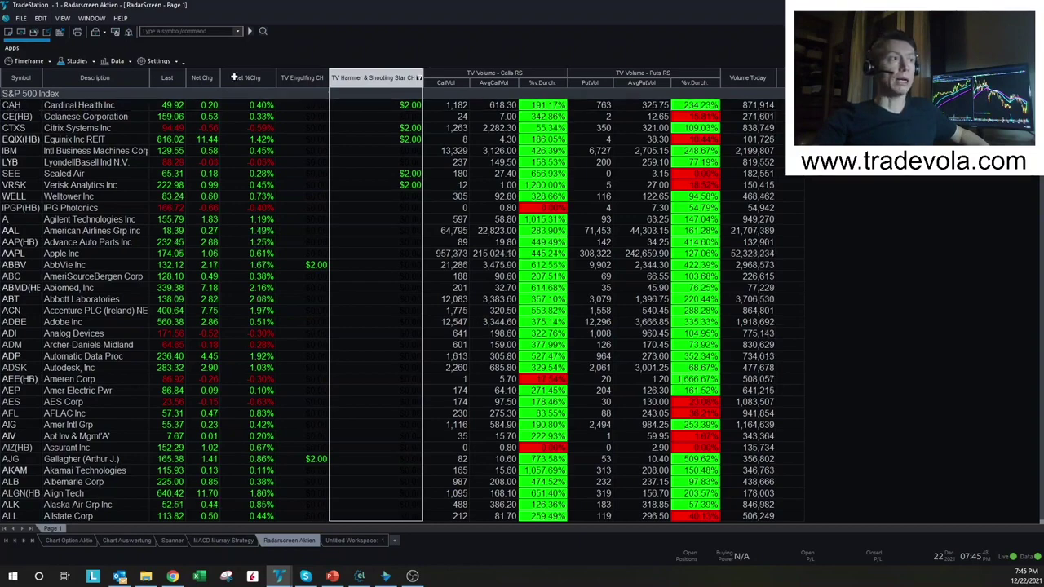
Sort the stocks by the calls %v.Durch. volume and by the puts %v.Durch. volume, with the highest percentages first
{"action": "left_click", "coordinate": [538, 83]}
{"action": "left_click", "coordinate": [538, 84]}
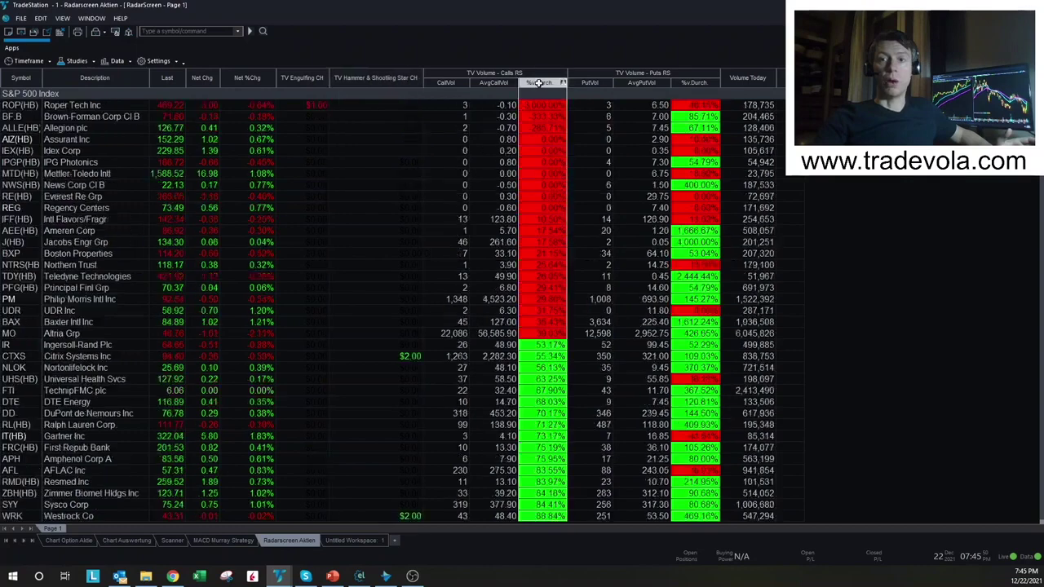
{"action": "left_click", "coordinate": [538, 83]}
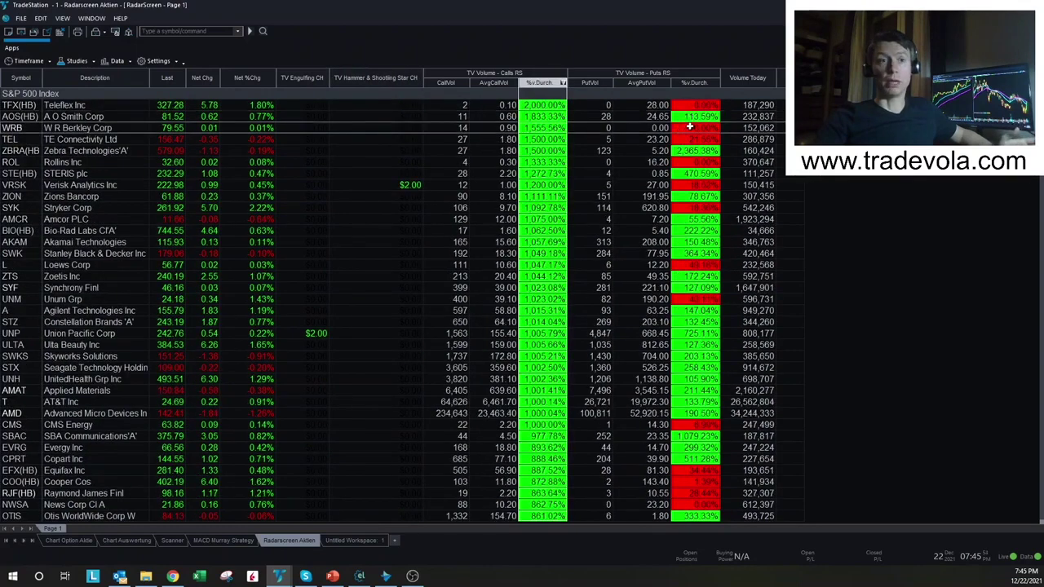
{"action": "left_click", "coordinate": [692, 83]}
{"action": "left_click", "coordinate": [693, 83]}
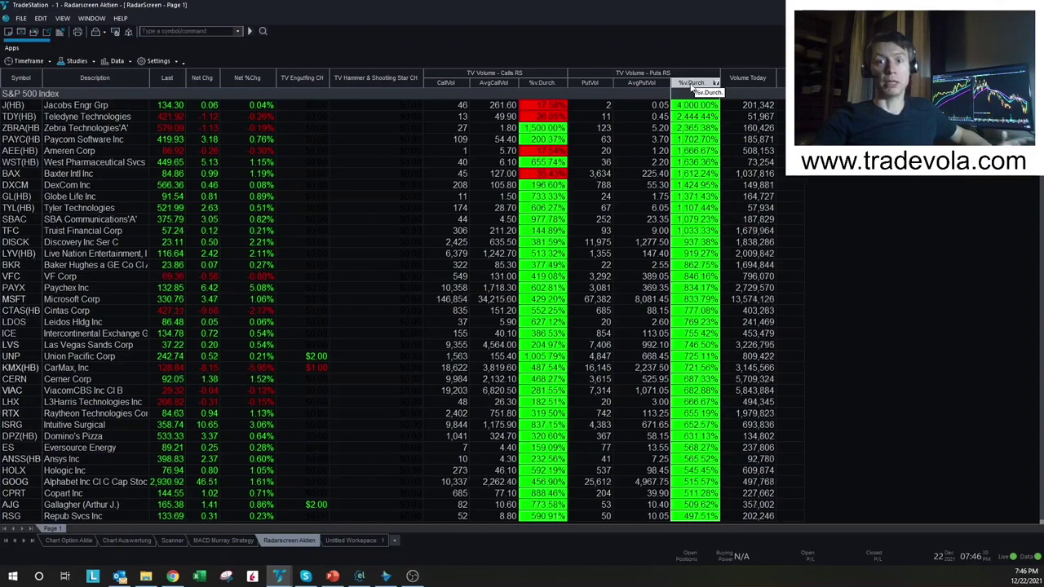
{"action": "left_click", "coordinate": [357, 118]}
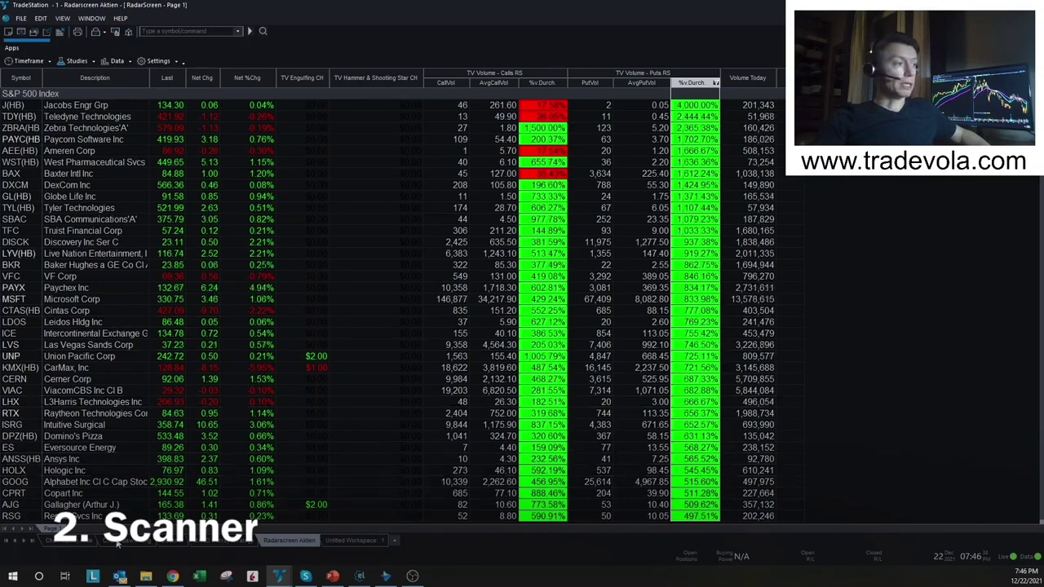
Open the Pennystock scan in the Scanner workspace for customizing and look through the criteria categories available for a new condition
{"action": "left_click", "coordinate": [173, 543]}
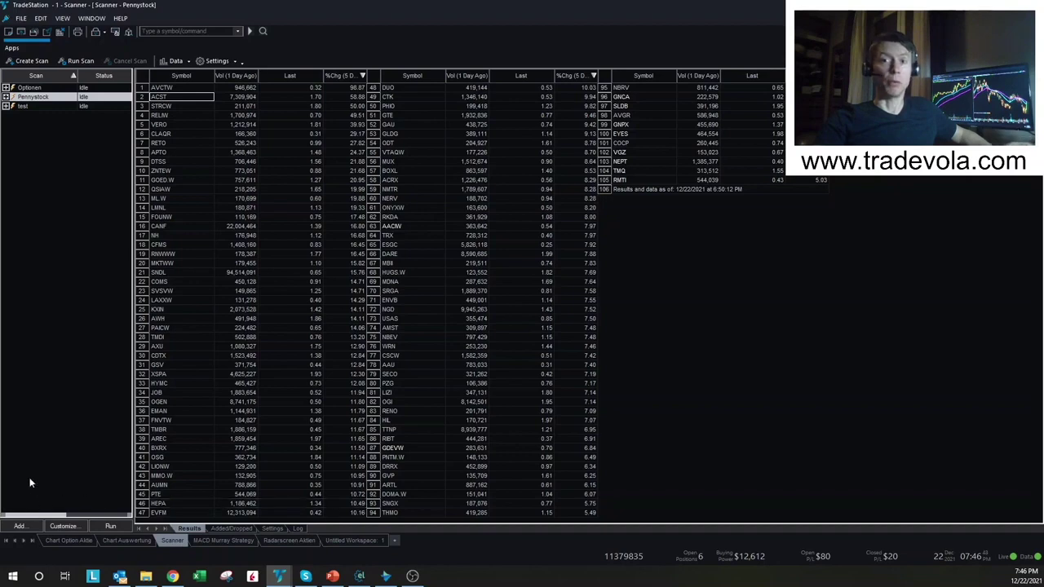
{"action": "left_click", "coordinate": [61, 527]}
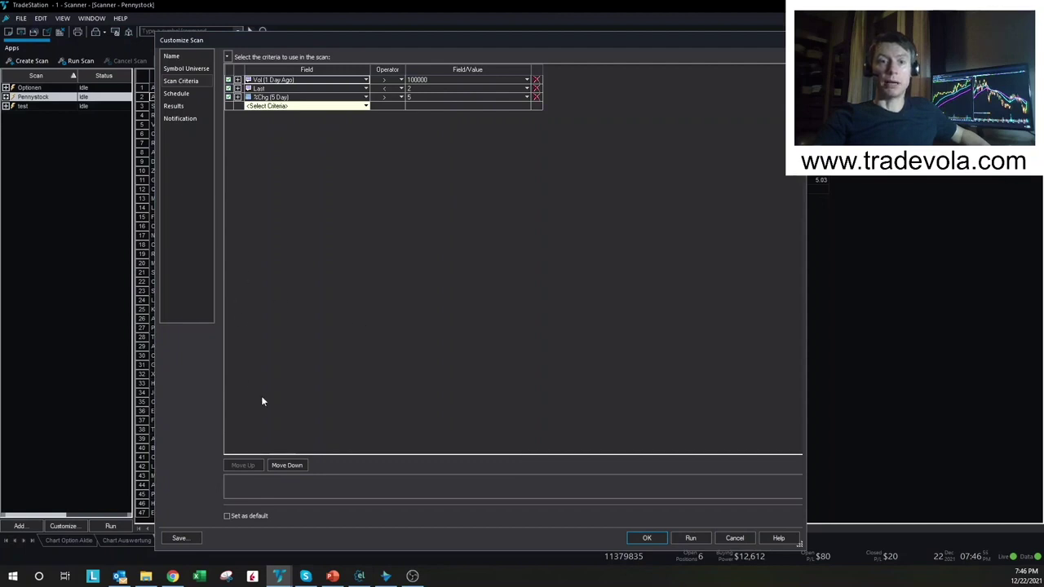
{"action": "left_click", "coordinate": [329, 108]}
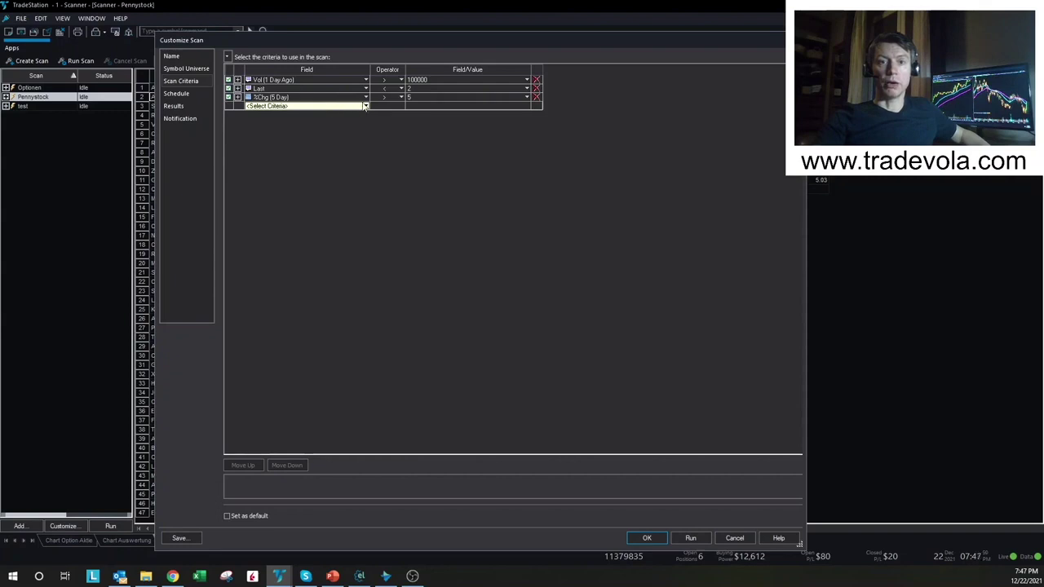
{"action": "left_click", "coordinate": [296, 107]}
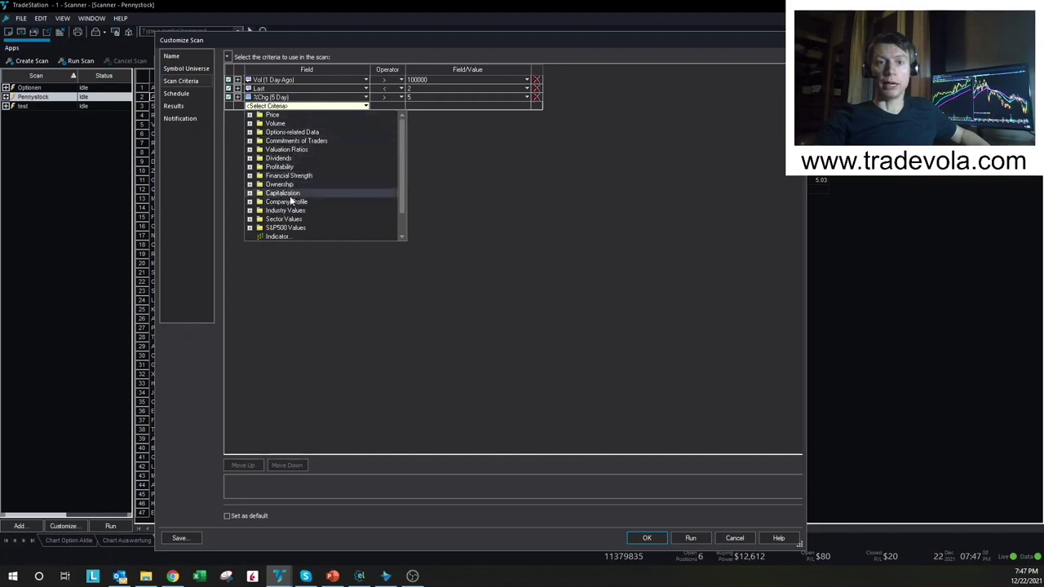
{"action": "scroll", "coordinate": [291, 200], "scroll_direction": "down", "scroll_amount": 1}
{"action": "scroll", "coordinate": [291, 200], "scroll_direction": "up", "scroll_amount": 1}
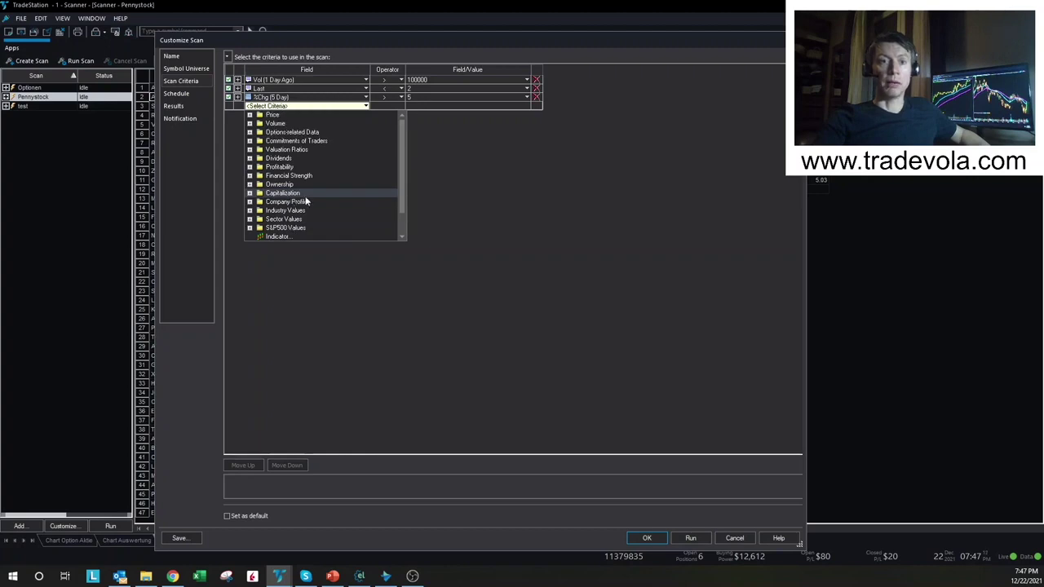
{"action": "left_click", "coordinate": [494, 208]}
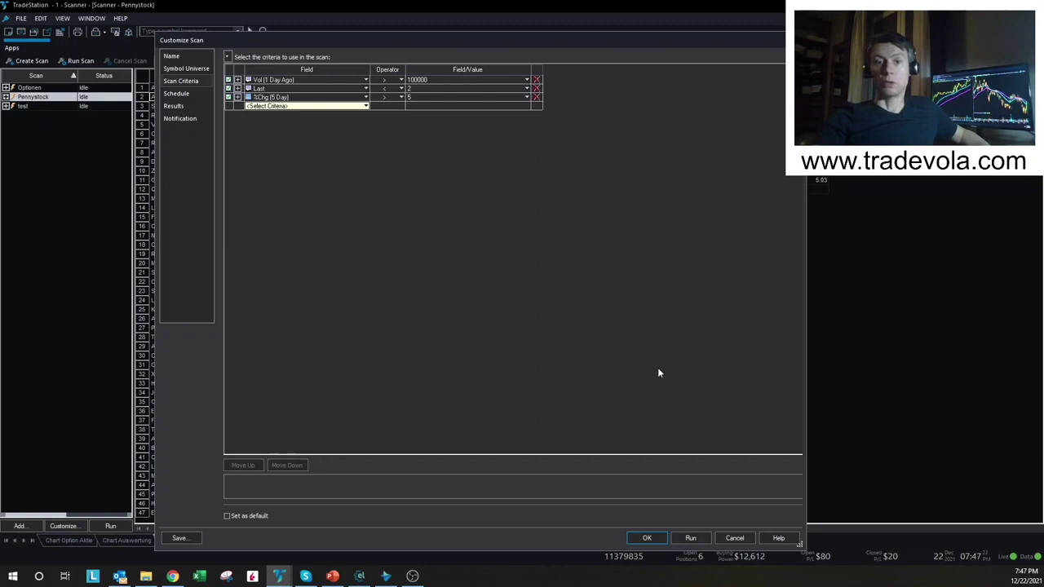
Run the Pennystock scan and sort its results by five-day percentage change, highest first
{"action": "left_click", "coordinate": [690, 539]}
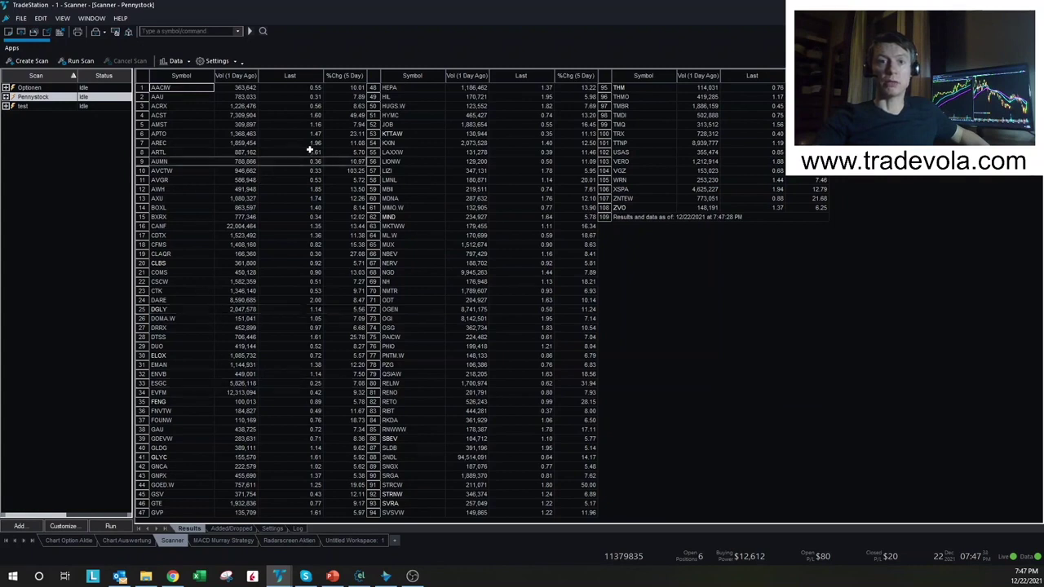
{"action": "left_click", "coordinate": [353, 75]}
{"action": "left_click", "coordinate": [352, 75]}
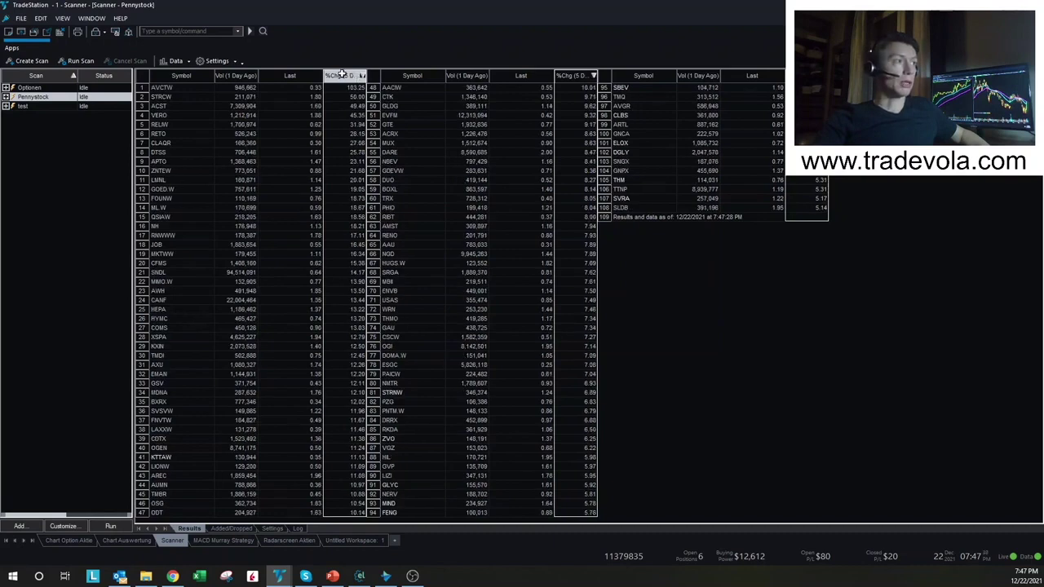
Select ACST in the scan results and view its daily and 5-minute charts in the Chart Auswertung workspace
{"action": "left_click", "coordinate": [159, 106]}
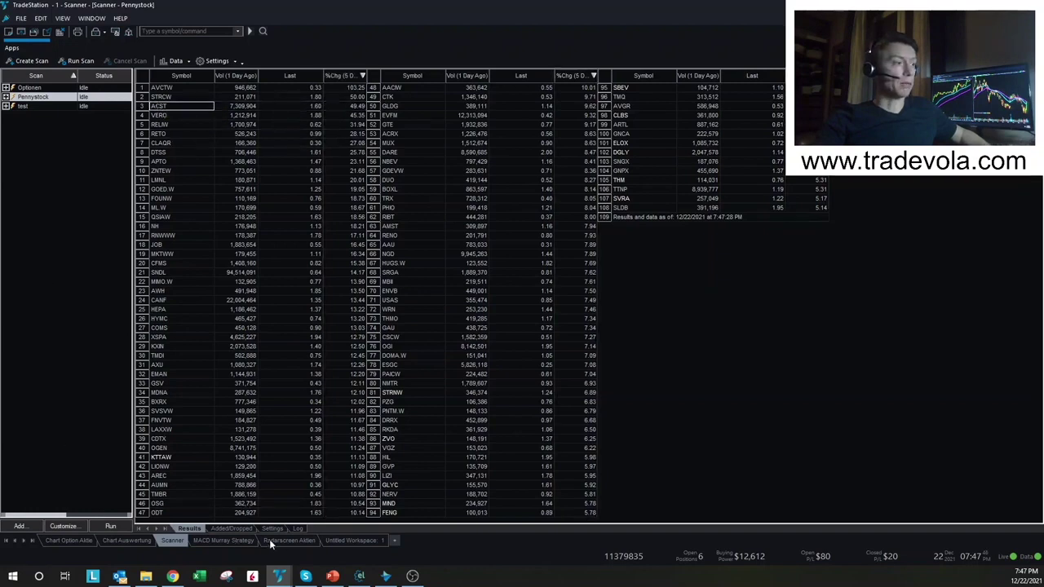
{"action": "left_click", "coordinate": [120, 541]}
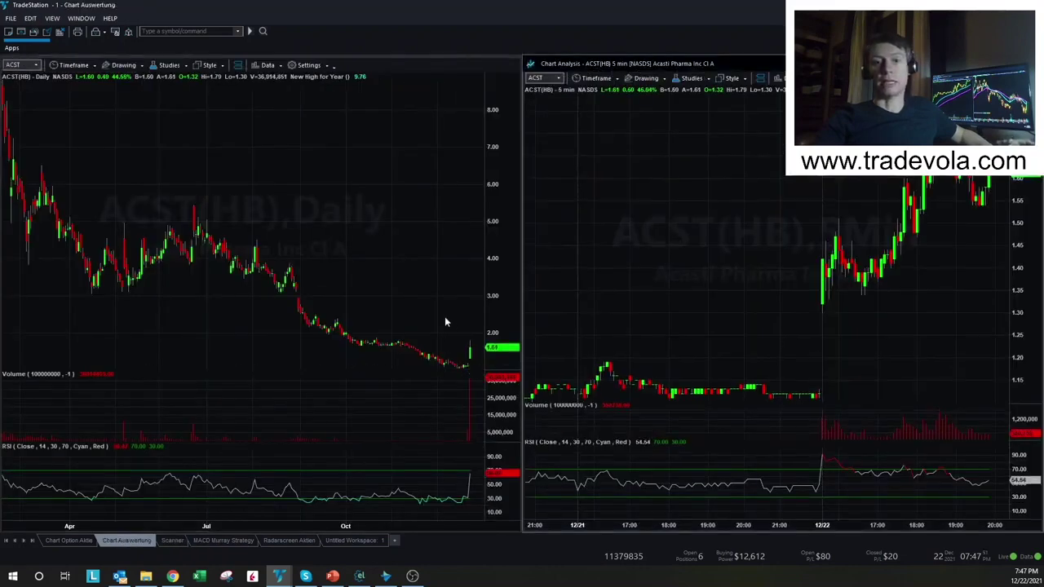
{"action": "left_click", "coordinate": [456, 326]}
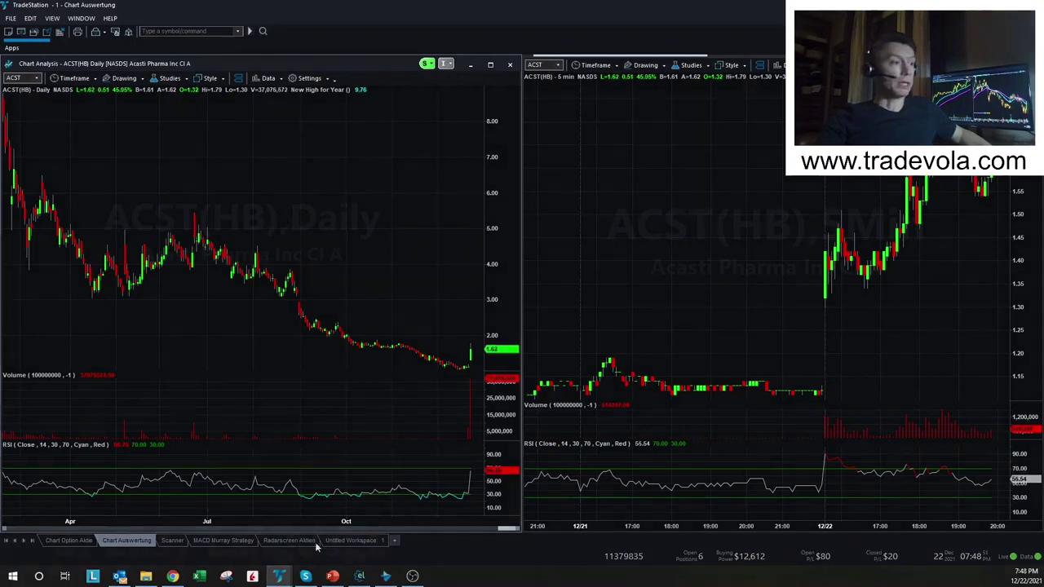
Switch to the TradeStation Development Environment and look through the indicators offered for opening as EasyLanguage documents, selecting Advance-Decl Ratio
{"action": "left_click", "coordinate": [360, 577]}
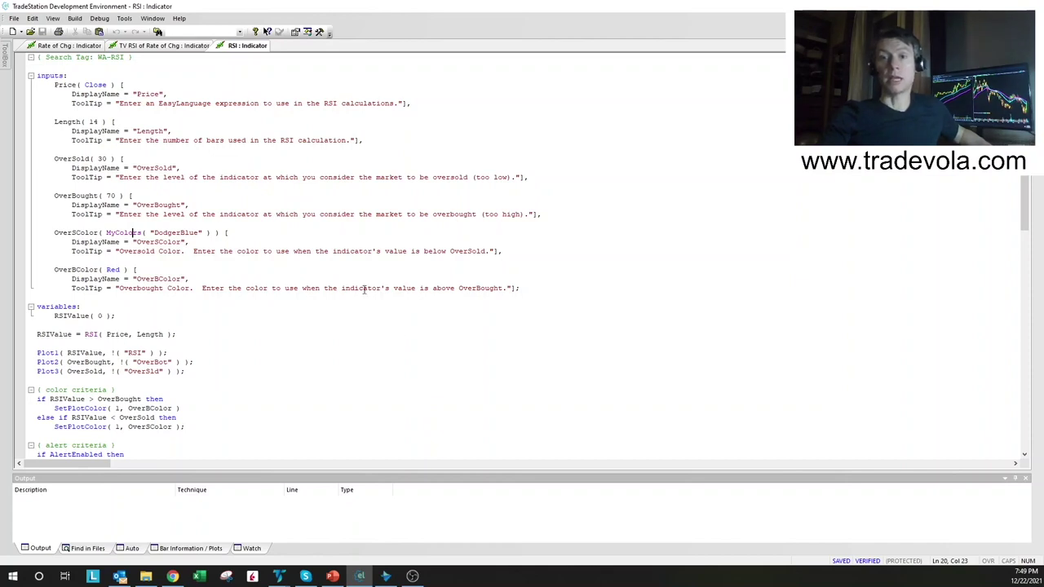
{"action": "left_click", "coordinate": [15, 18]}
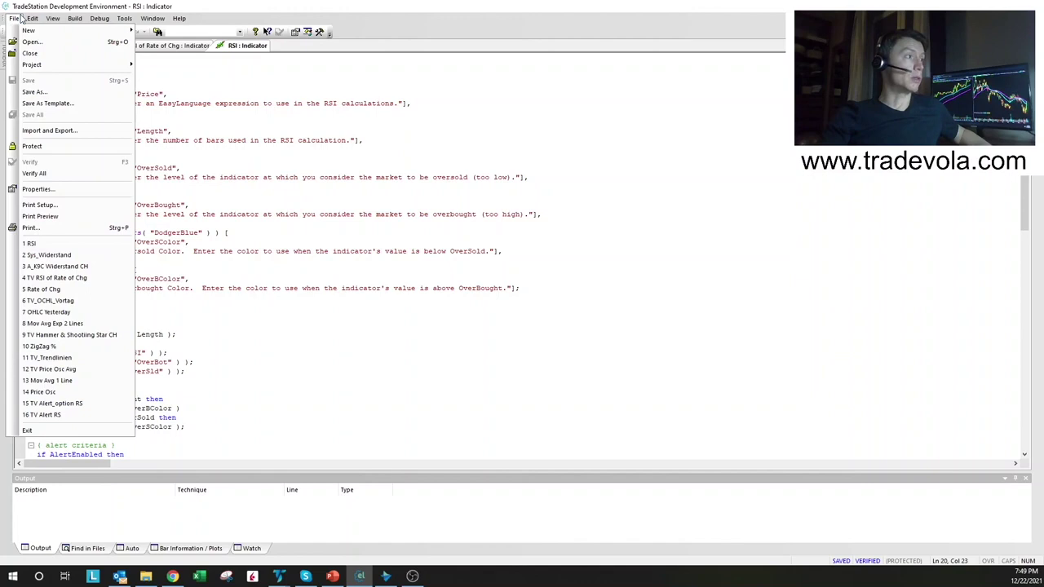
{"action": "key", "text": "Escape"}
{"action": "key", "text": "ctrl+o"}
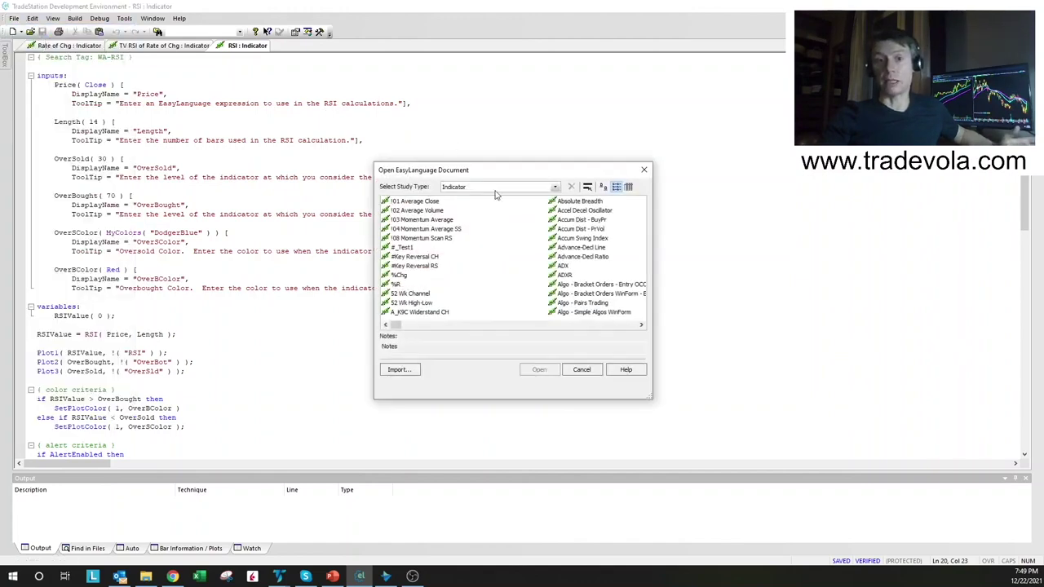
{"action": "left_click", "coordinate": [575, 257]}
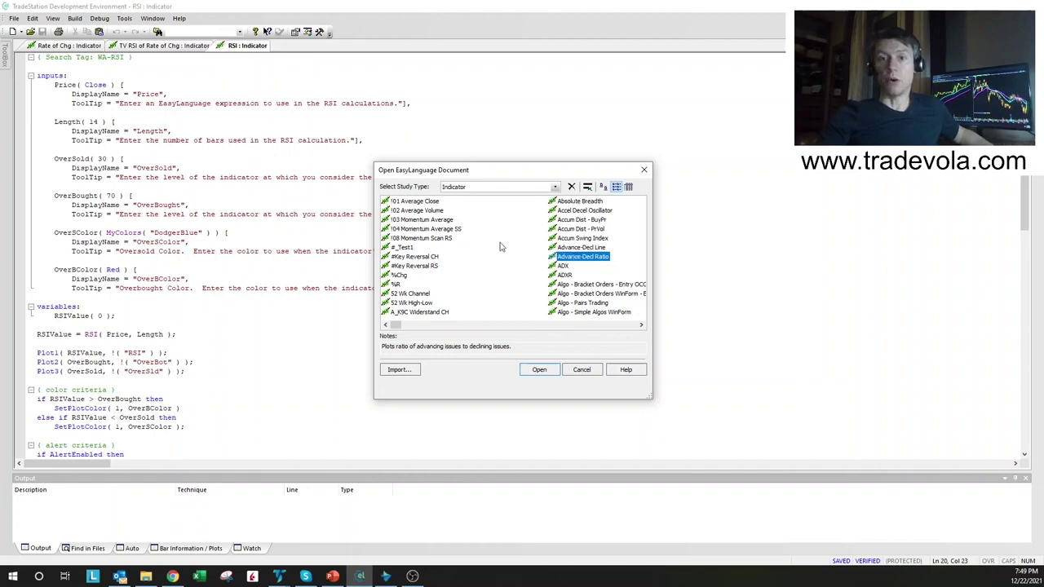
List the studies of type Strategy and leave the selection dialog without opening a document
{"action": "left_click", "coordinate": [509, 189]}
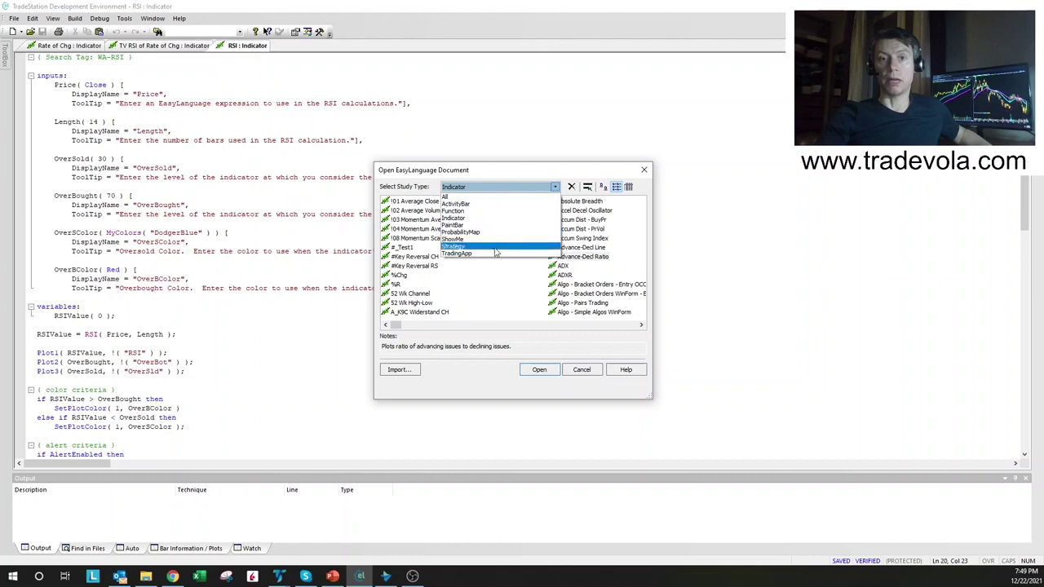
{"action": "left_click", "coordinate": [495, 248]}
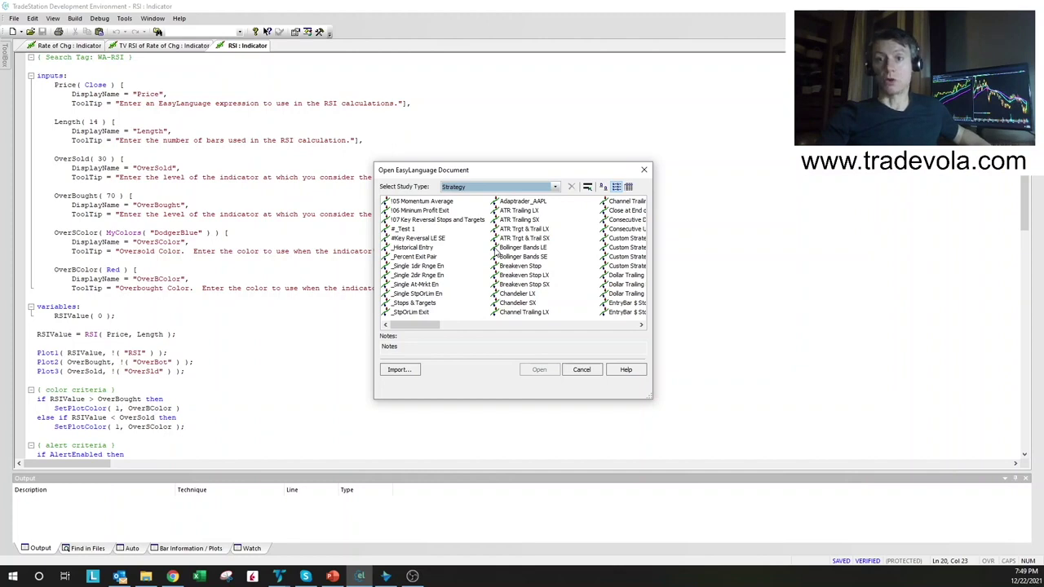
{"action": "left_click", "coordinate": [587, 372]}
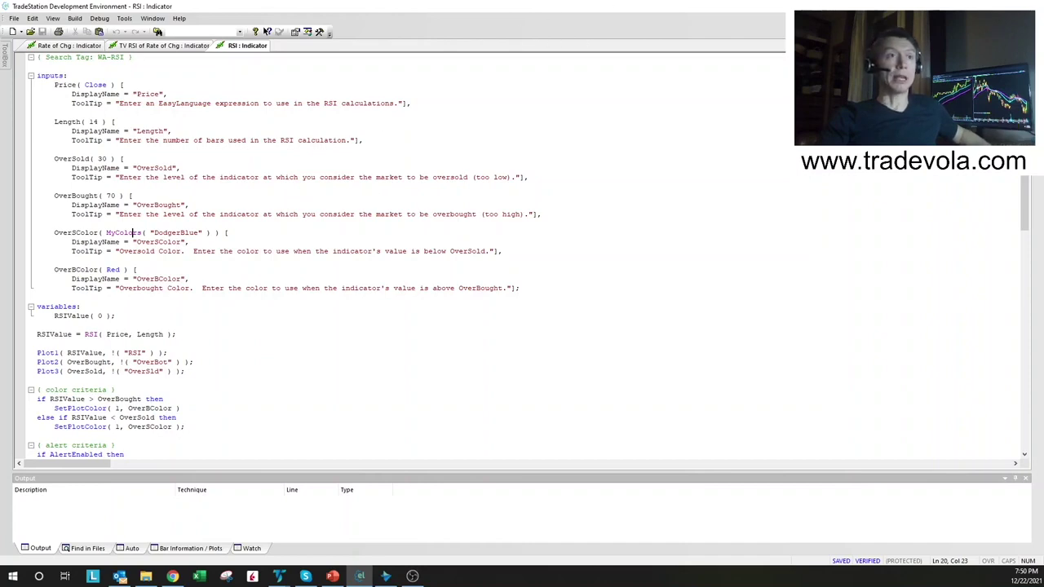
{"action": "key", "text": "alt+Tab"}
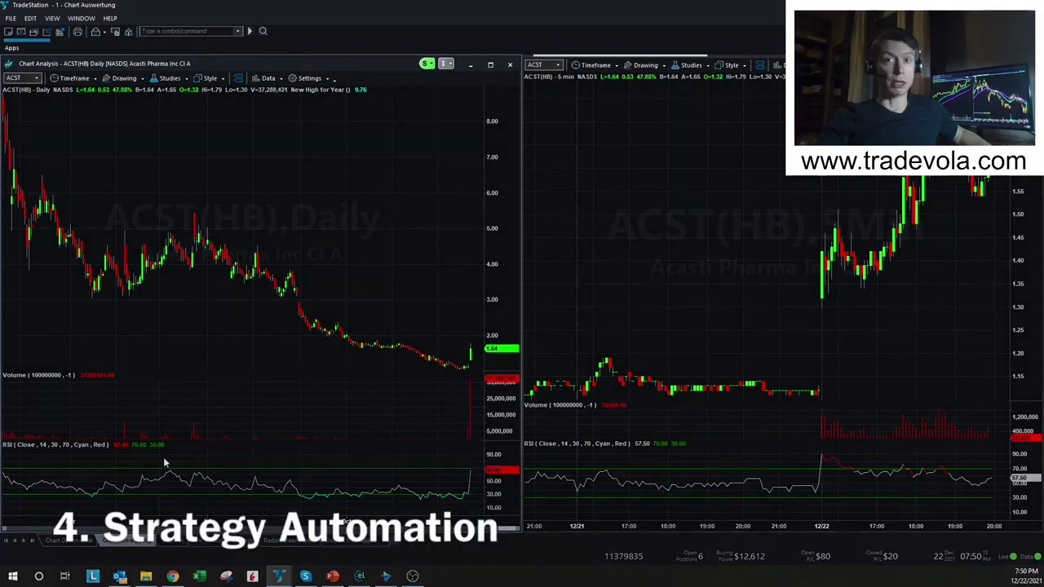
{"action": "left_click", "coordinate": [124, 540]}
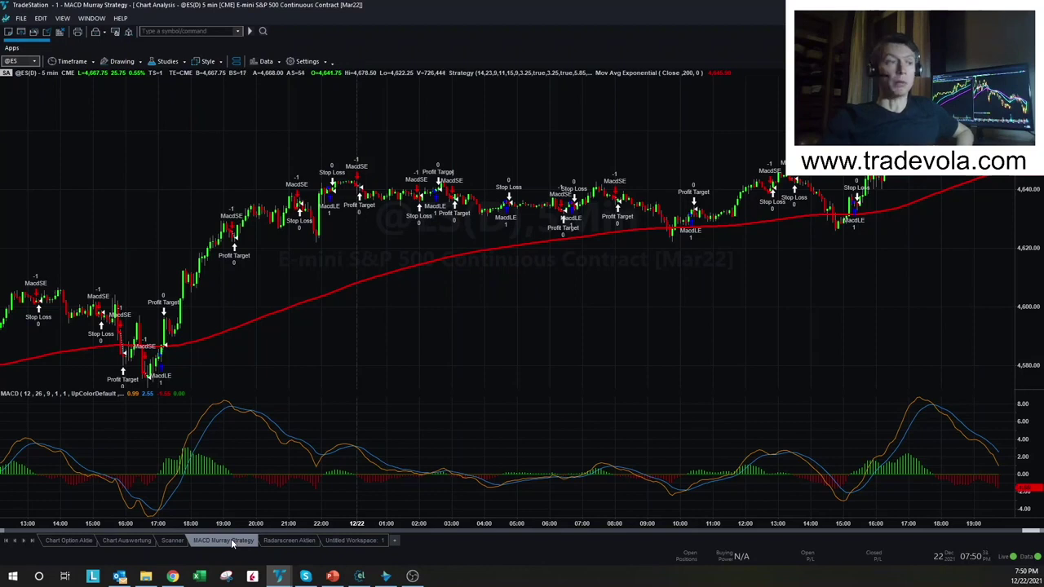
{"action": "right_click", "coordinate": [437, 237]}
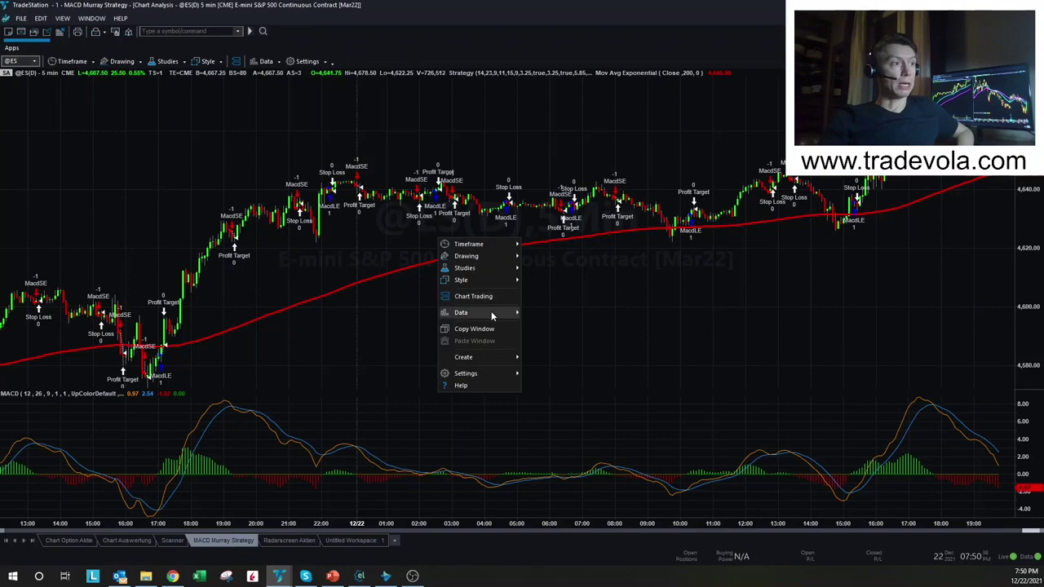
{"action": "left_click", "coordinate": [558, 338]}
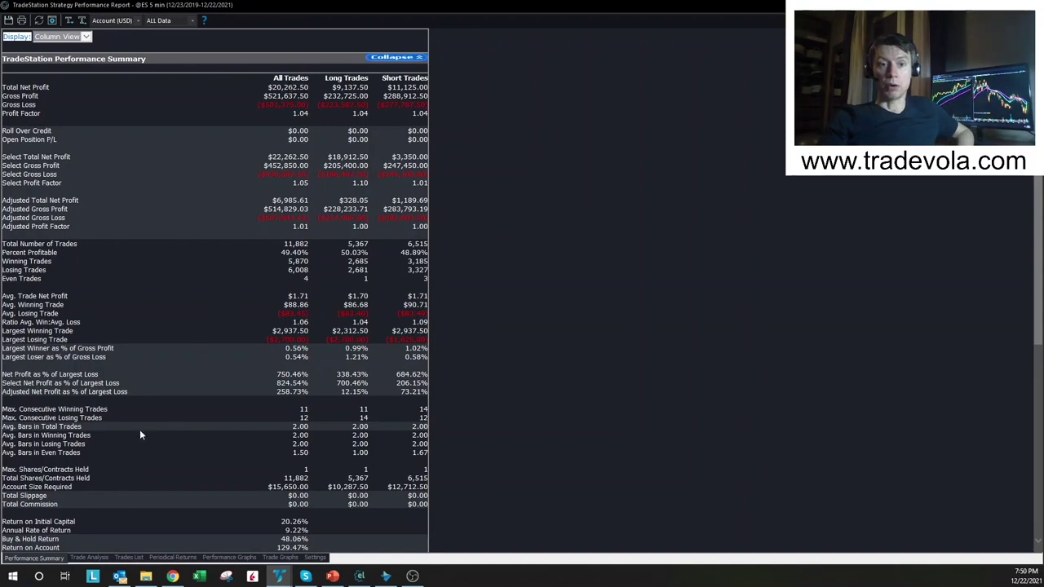
View the report's trade analysis and the equity curve line in its performance graphs
{"action": "left_click", "coordinate": [91, 558]}
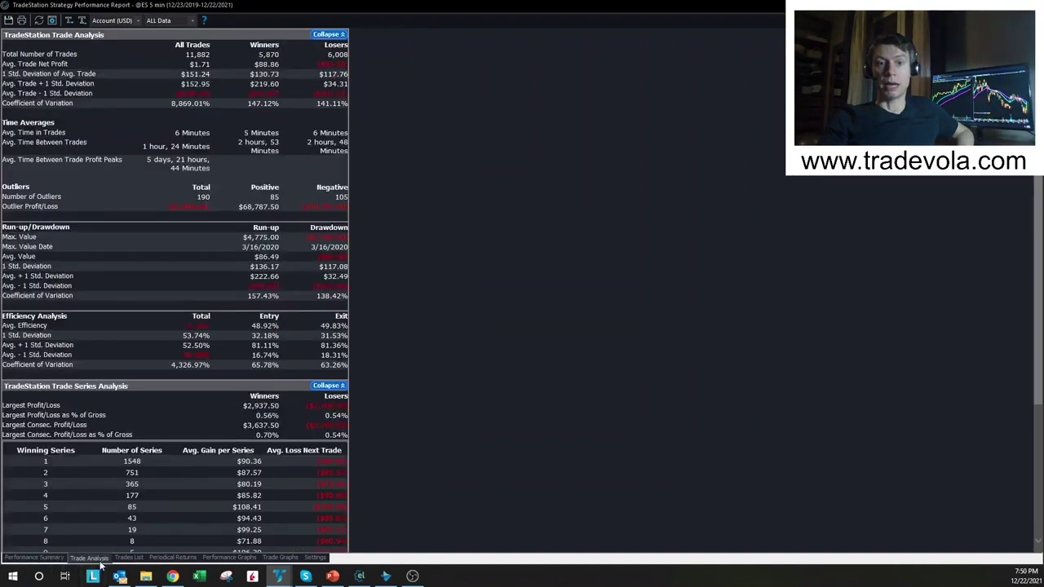
{"action": "left_click", "coordinate": [230, 558]}
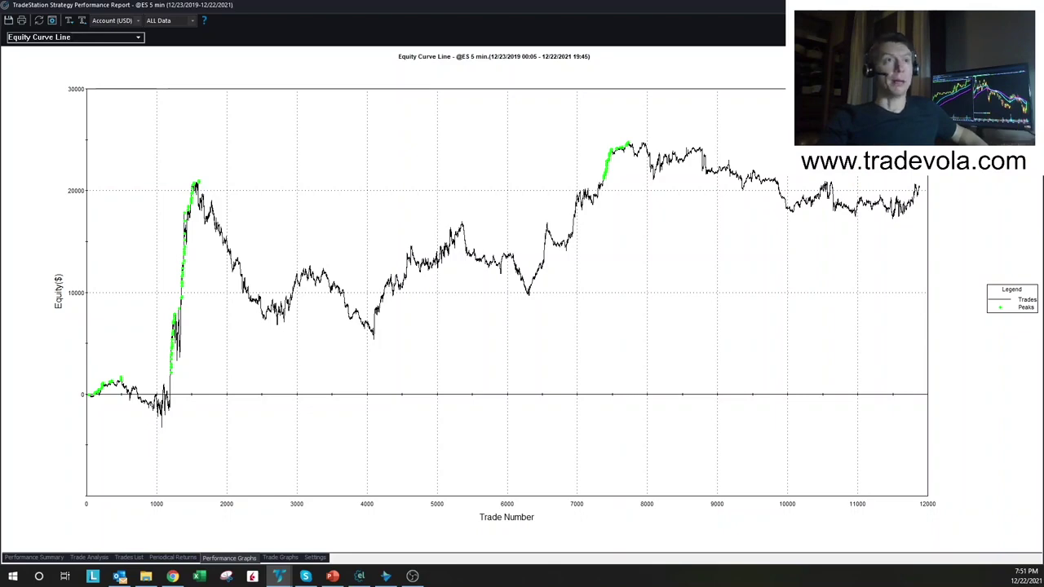
Switch to OptionStation Pro and view the UBER options chain of calendar spreads
{"action": "key", "text": "alt+Tab"}
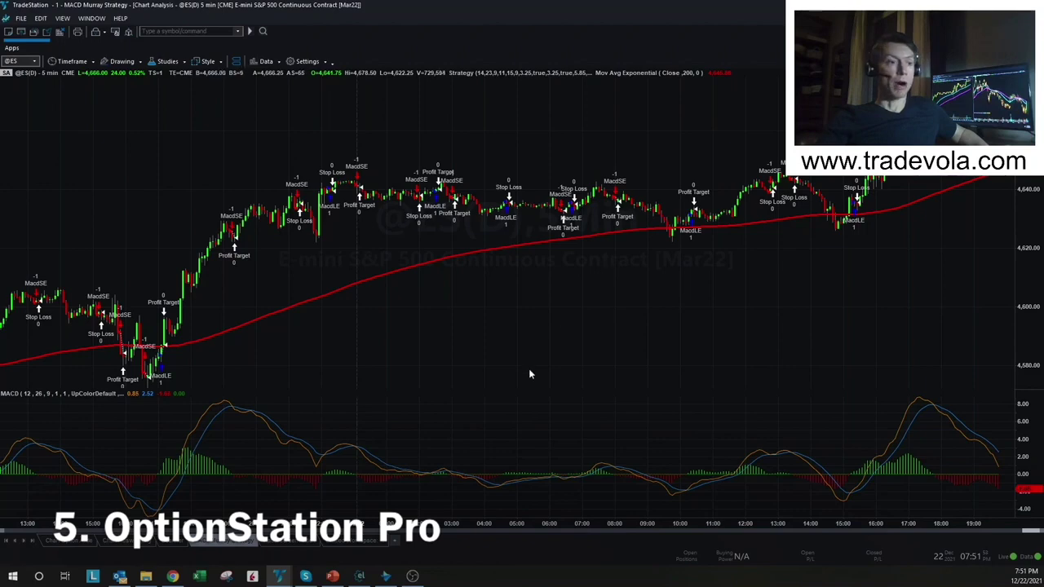
{"action": "left_click", "coordinate": [386, 577]}
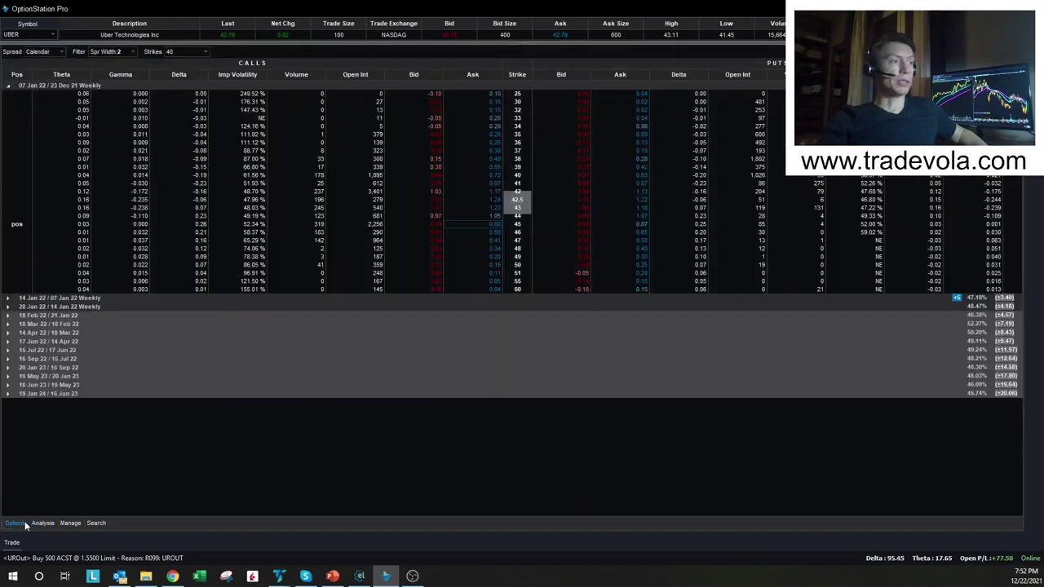
{"action": "left_click", "coordinate": [15, 523]}
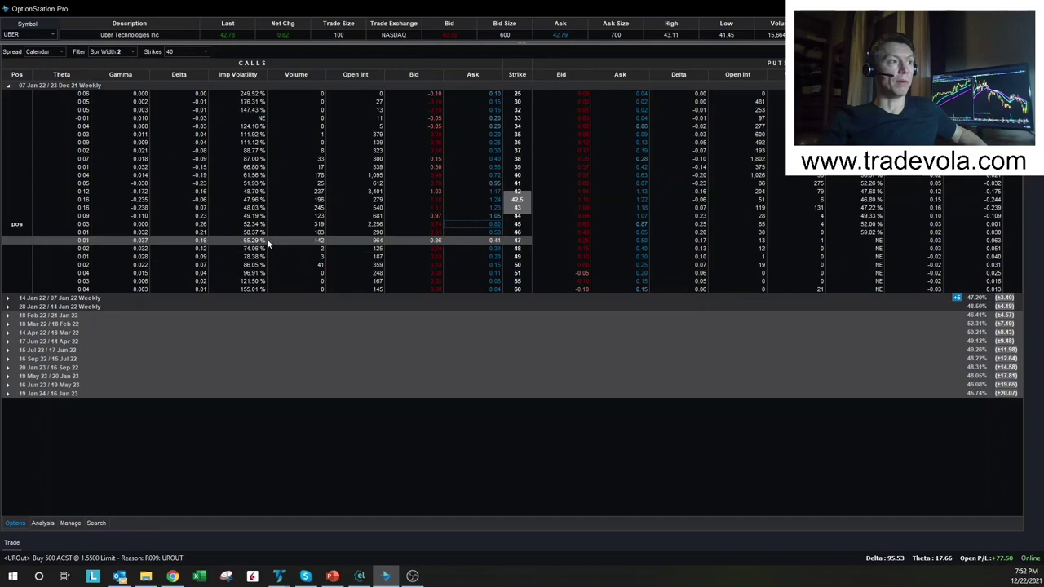
Analyze buying the UBER 07 Jan 22 / 23 Dec 21 call calendar spread at the 45 strike in the profit/loss graph
{"action": "right_click", "coordinate": [497, 225]}
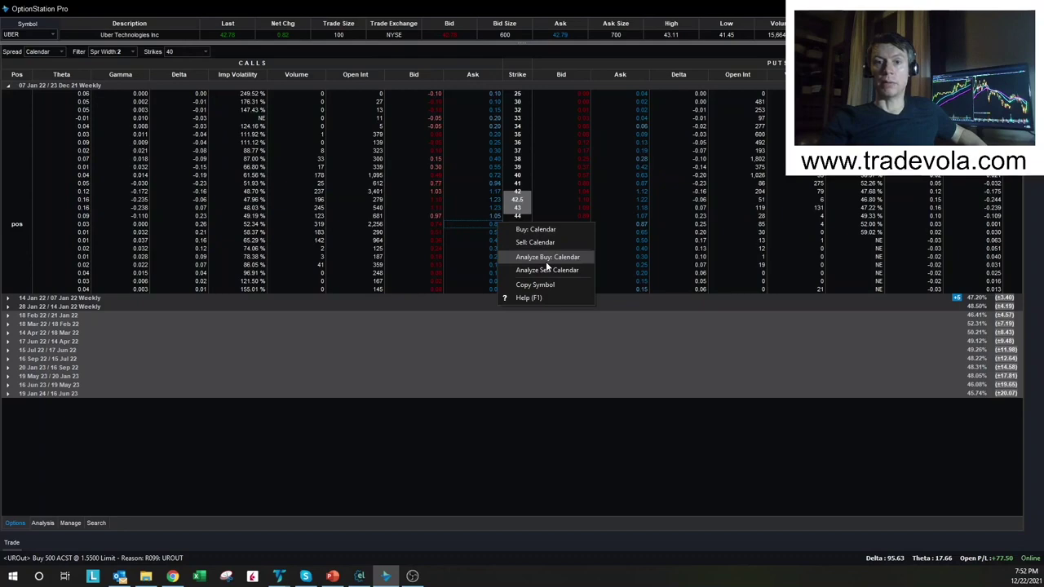
{"action": "left_click", "coordinate": [545, 260]}
{"action": "left_click_drag", "start_coordinate": [478, 288], "coordinate": [539, 289]}
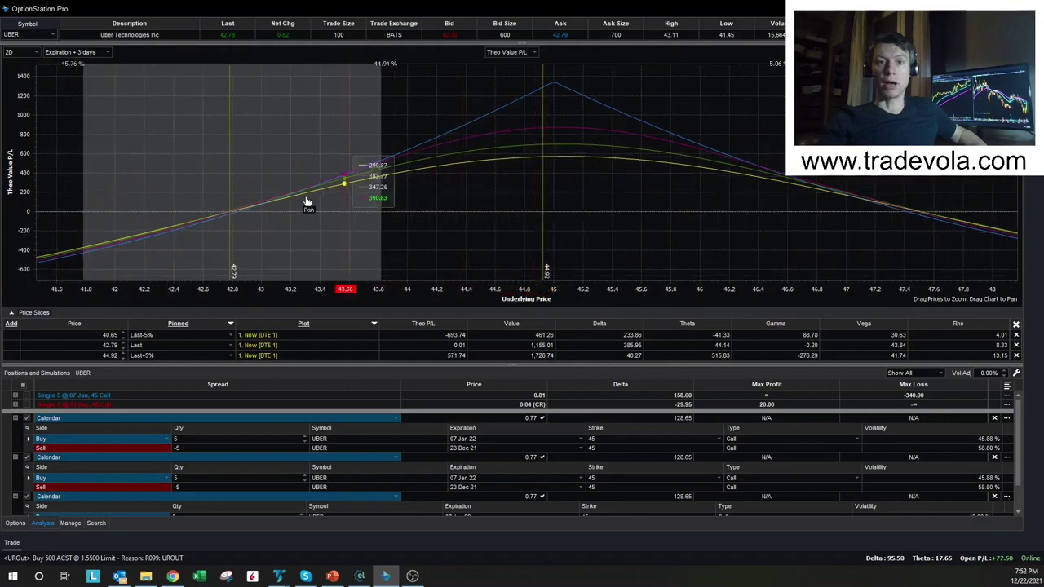
Show the calendar spread's theoretical profit/loss graph in 3D and rotate it to examine the surface along the date axis
{"action": "left_click", "coordinate": [36, 52]}
{"action": "left_click", "coordinate": [17, 71]}
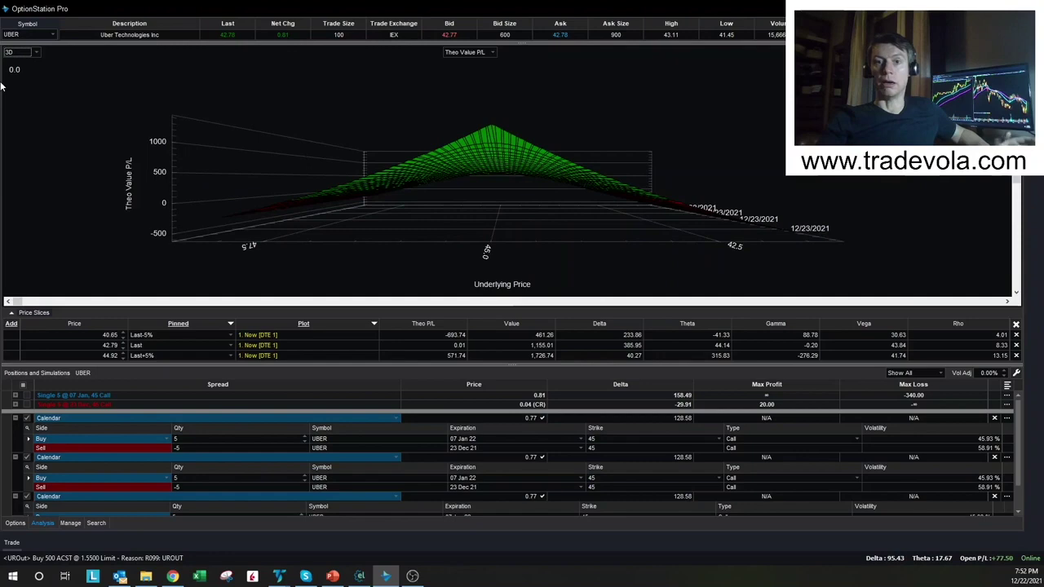
{"action": "left_click_drag", "start_coordinate": [446, 187], "coordinate": [445, 231]}
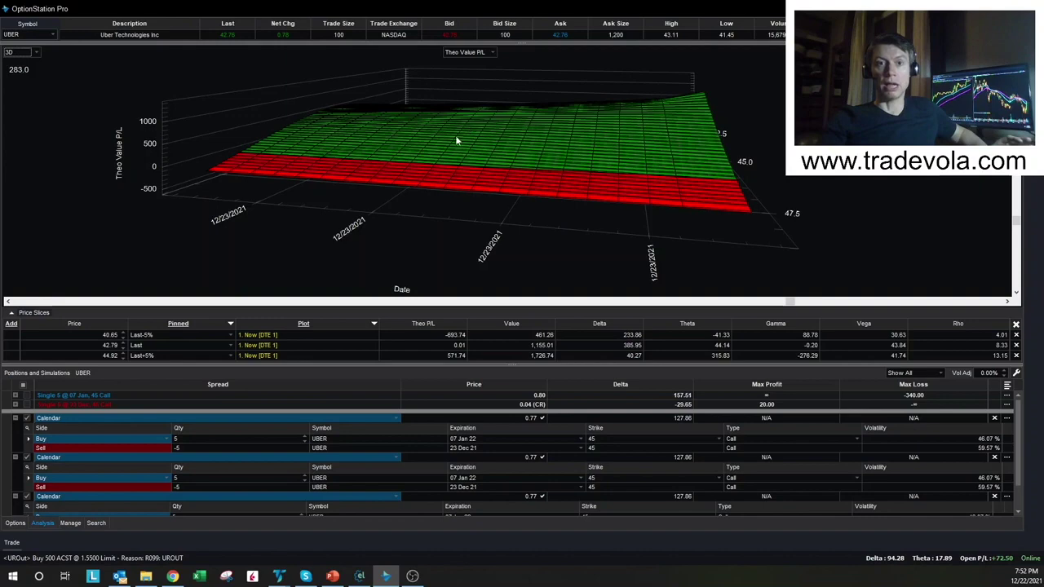
Return the theoretical profit/loss graph to 2D and leave OptionStation Pro
{"action": "left_click", "coordinate": [33, 52]}
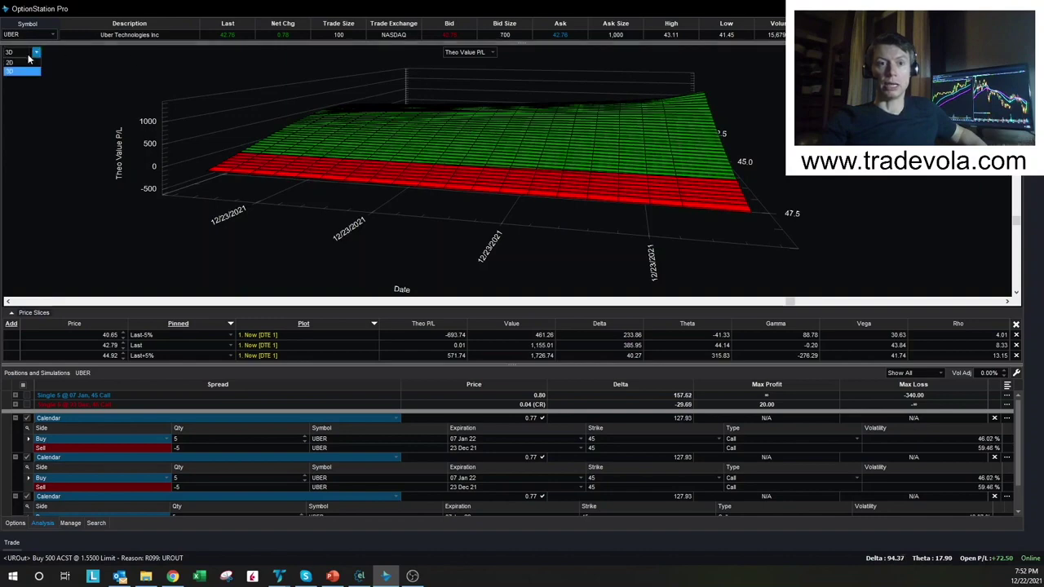
{"action": "left_click", "coordinate": [28, 62]}
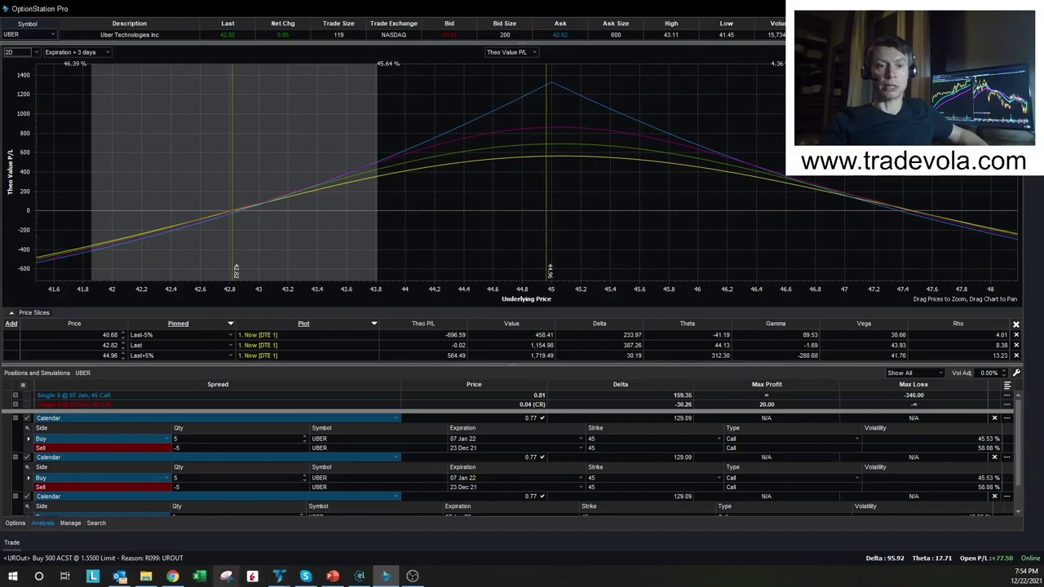
{"action": "left_click", "coordinate": [252, 576]}
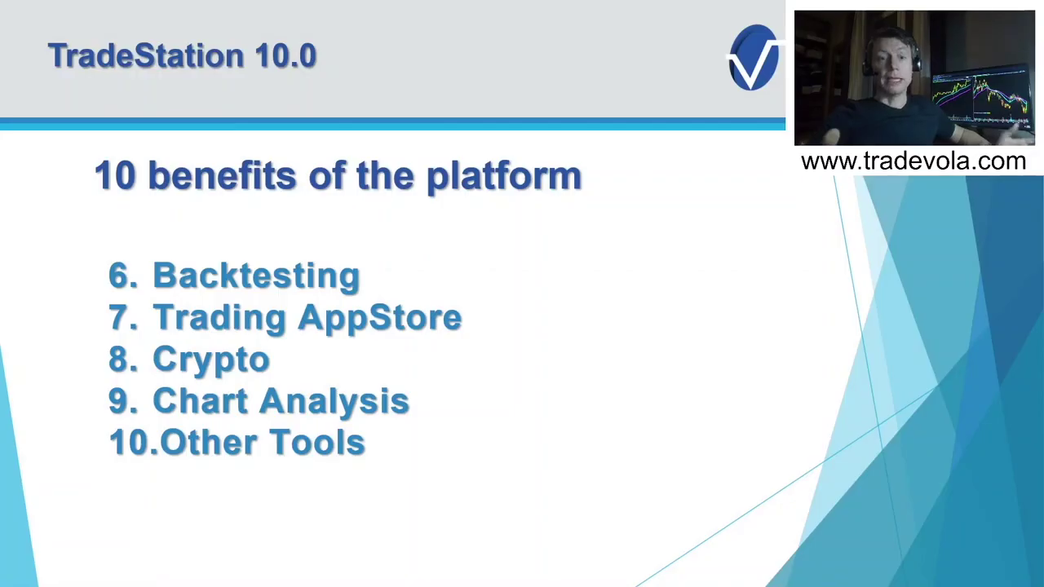